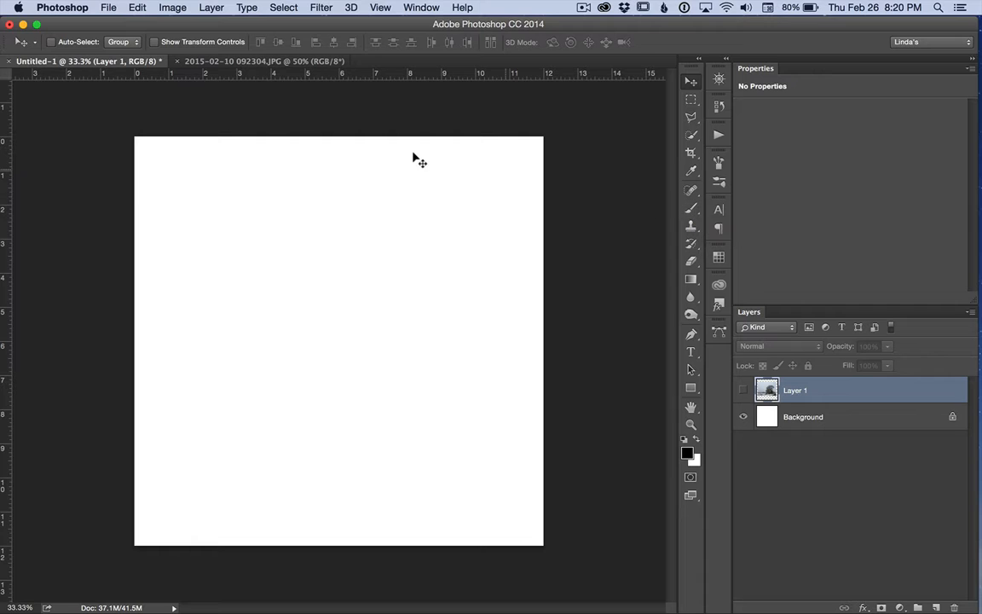
Delete all brush presets except the first two round brushes using the Preset Manager
key(b)
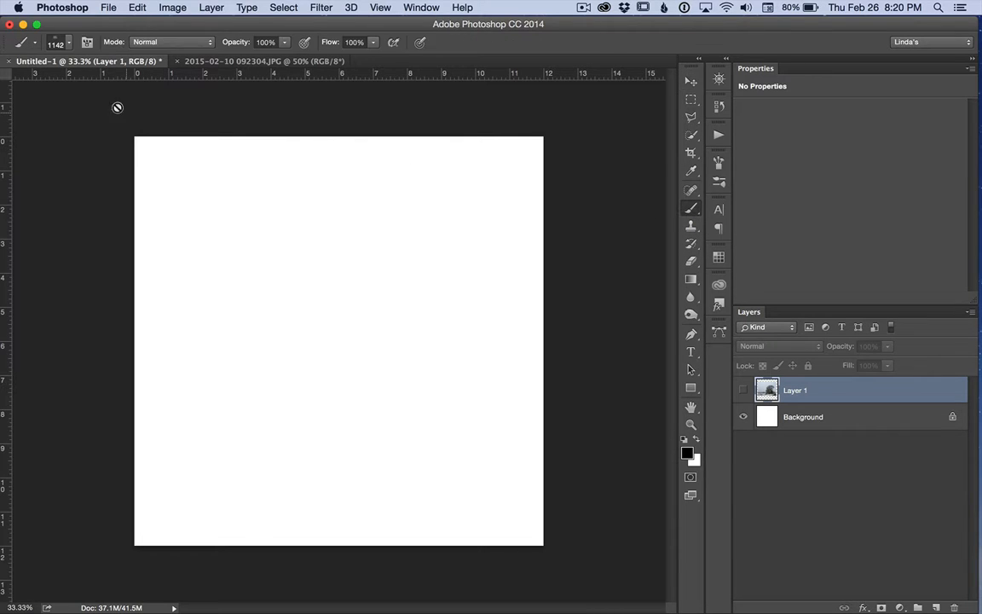
click(70, 44)
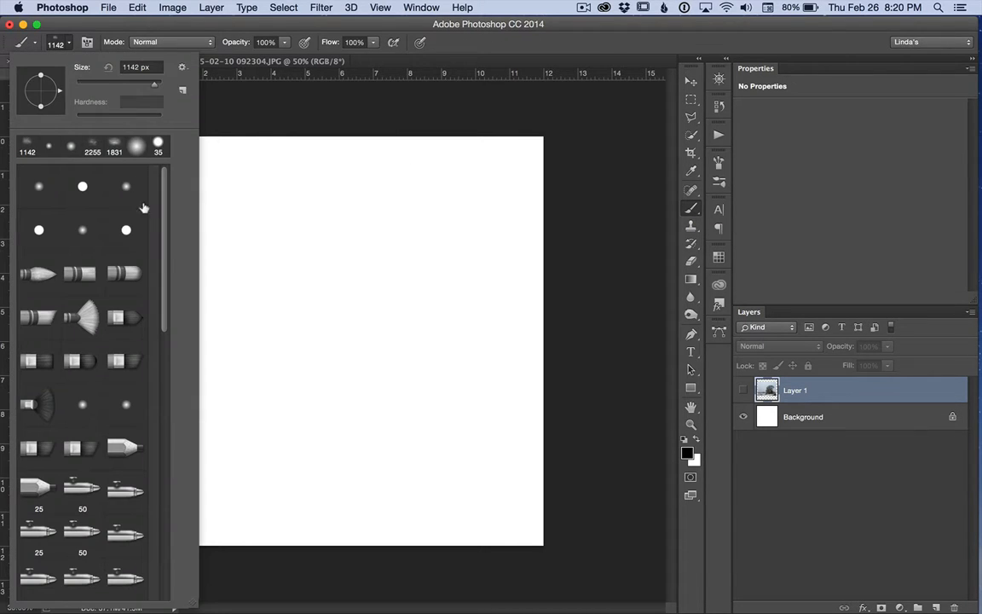
mouse_move(166, 252)
mouse_down()
mouse_move(166, 365)
mouse_move(141, 528)
mouse_move(186, 227)
mouse_up()
mouse_move(165, 247)
mouse_down()
mouse_move(155, 486)
mouse_move(166, 532)
mouse_up()
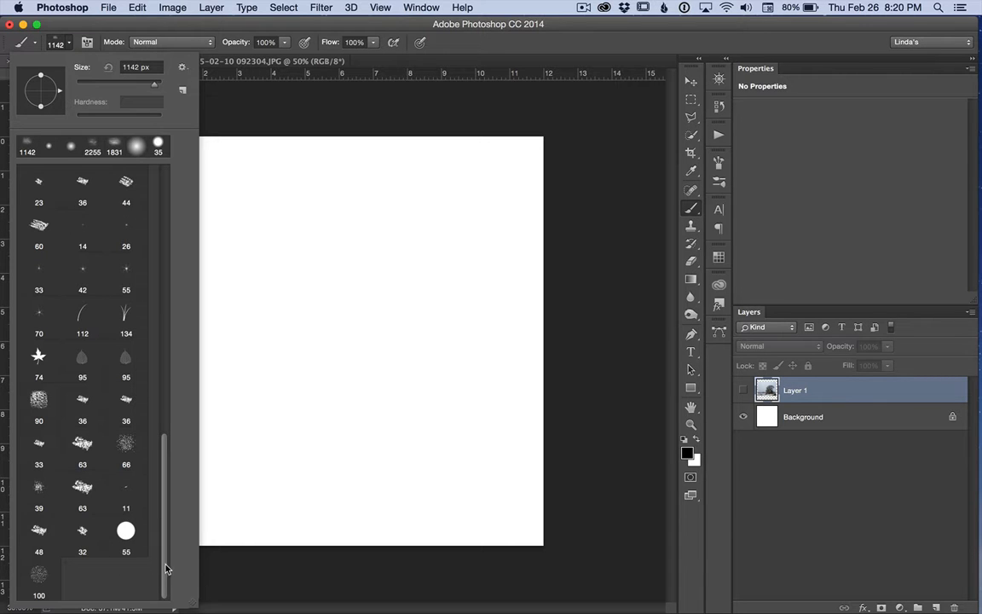
scroll(149, 507, up, 20)
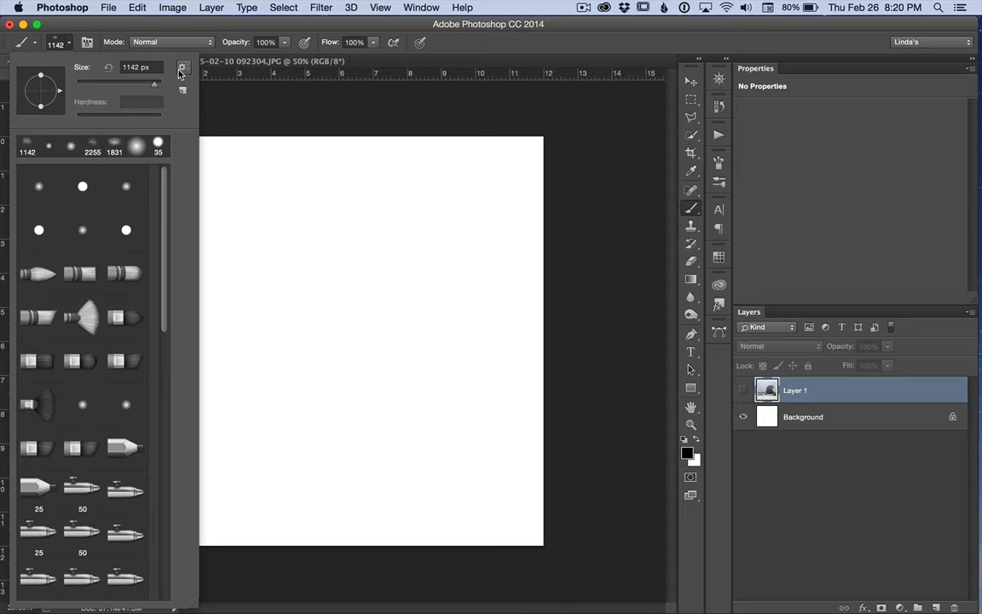
click(180, 70)
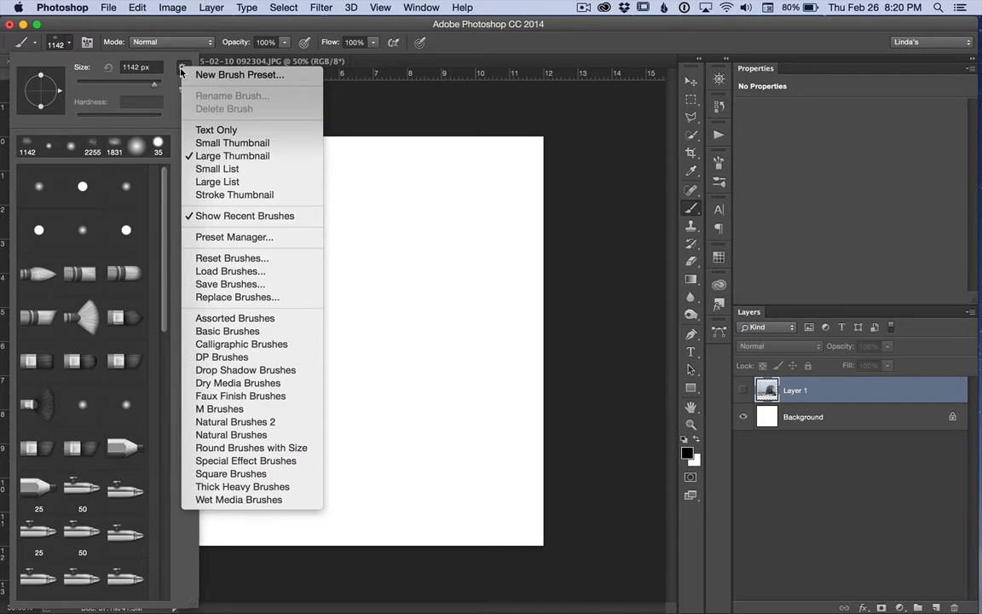
click(260, 239)
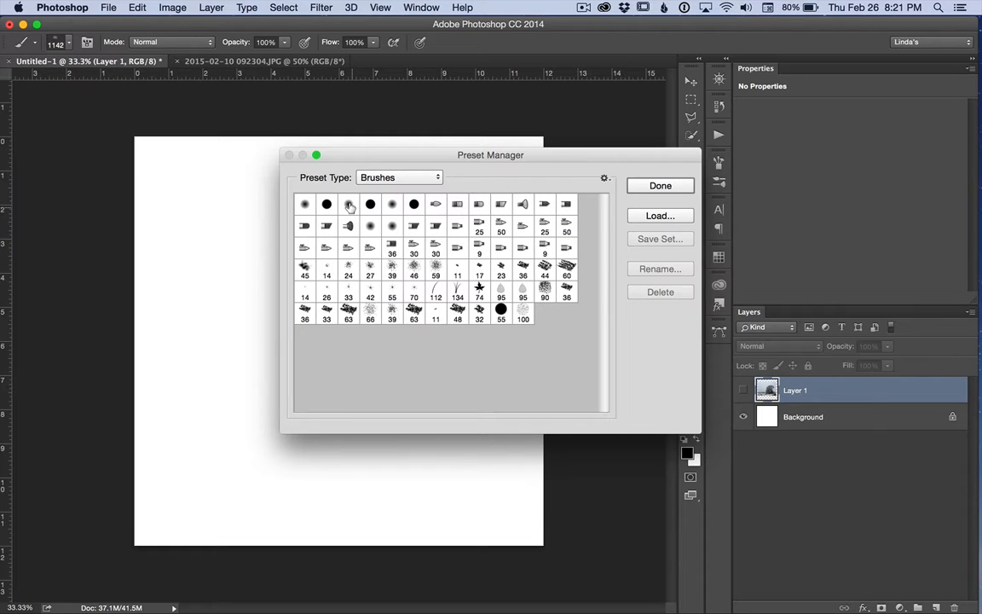
click(349, 207)
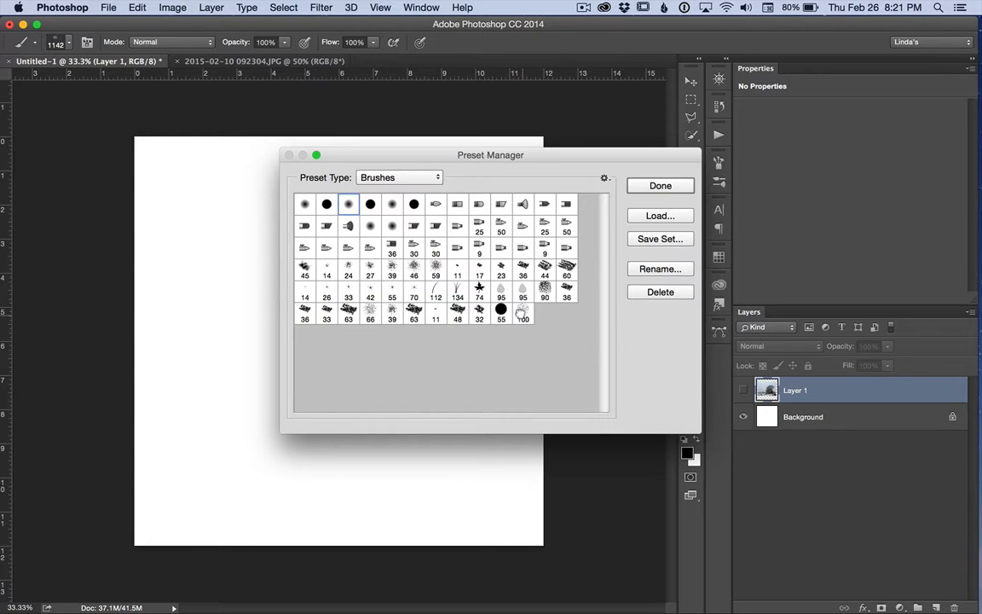
shift+click(522, 315)
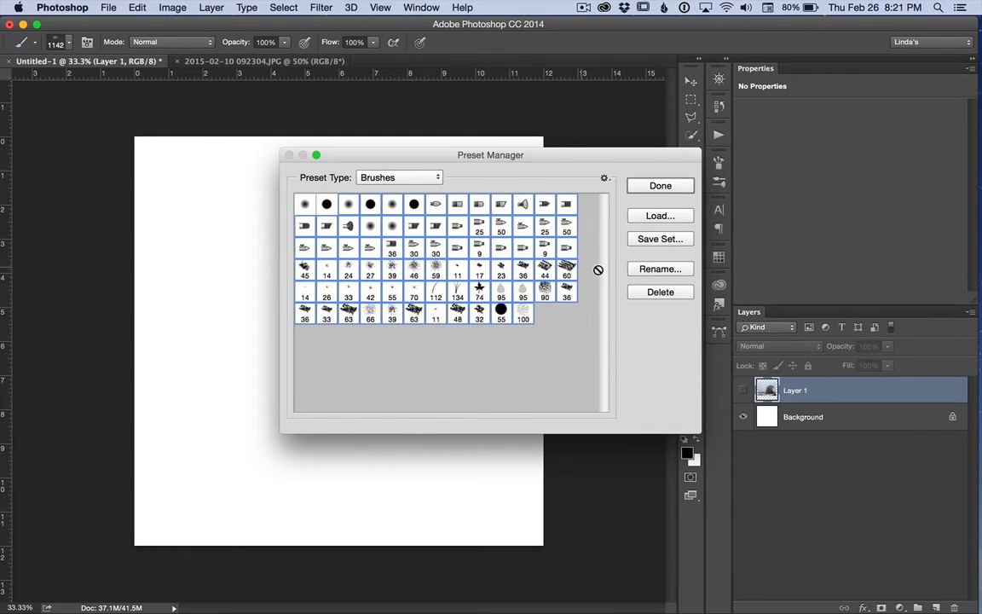
click(658, 293)
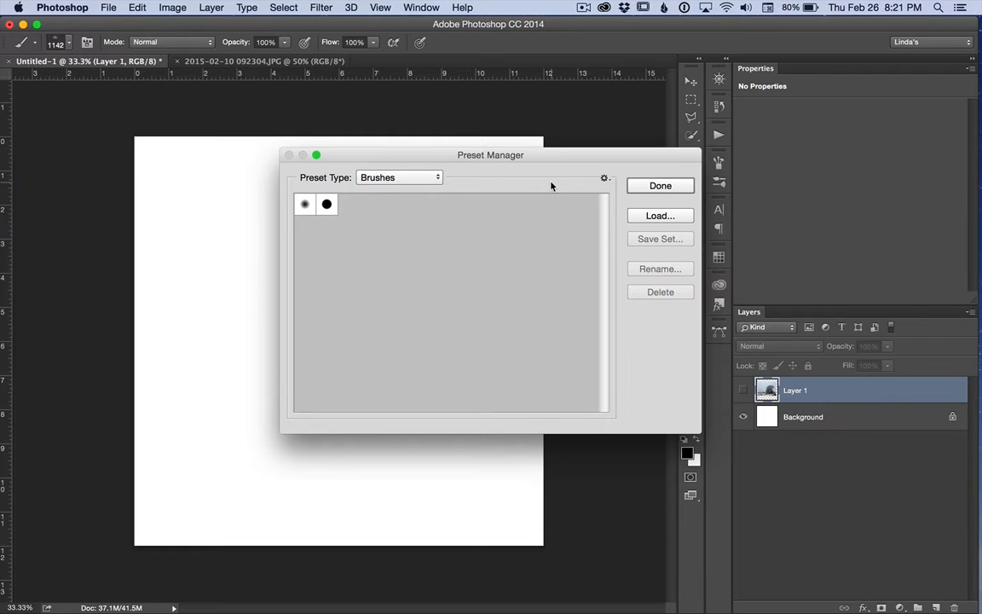
Load the brush files AASPN_AnnaBlendzArtsy3.abr and AASPN_AnnaBlendzArtsy4.abr from the Anna Favorites folder into the presets
click(651, 216)
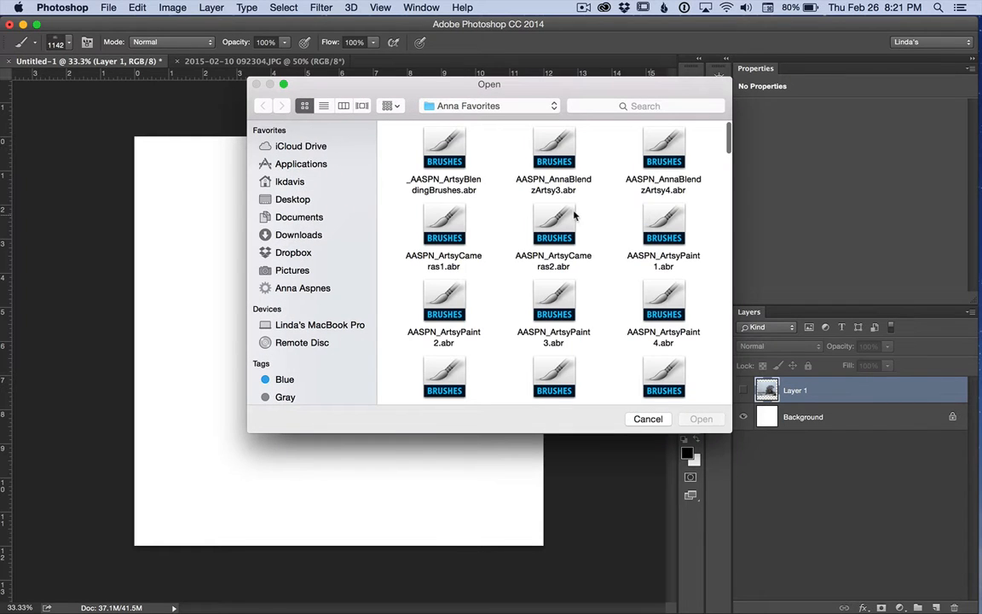
click(559, 151)
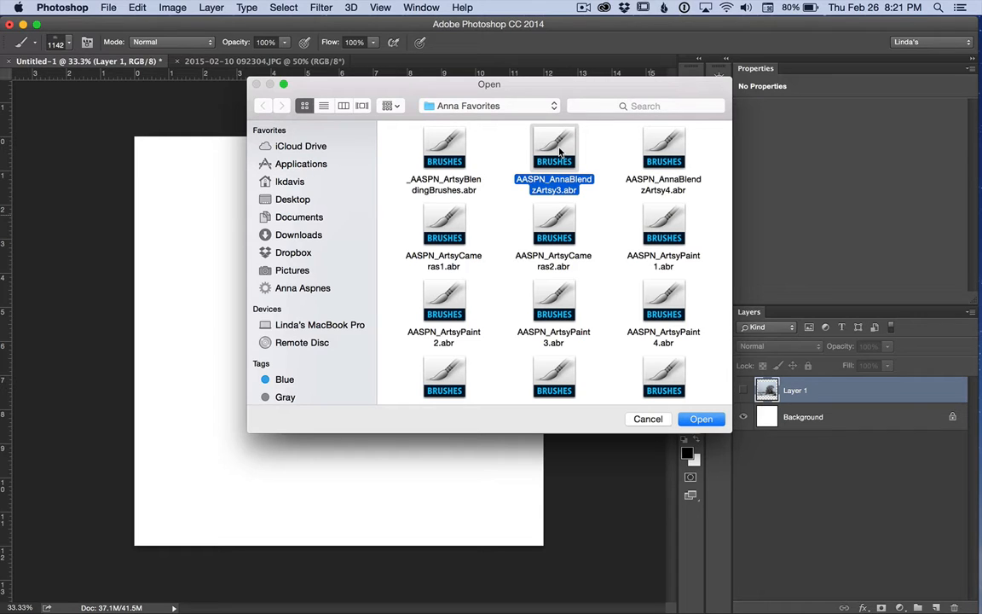
shift+click(664, 156)
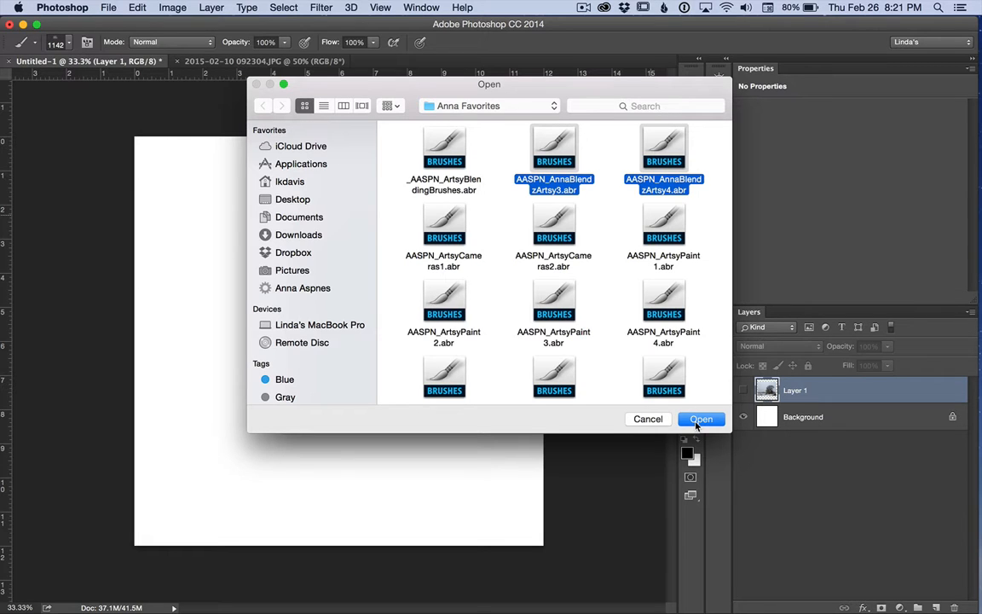
click(699, 419)
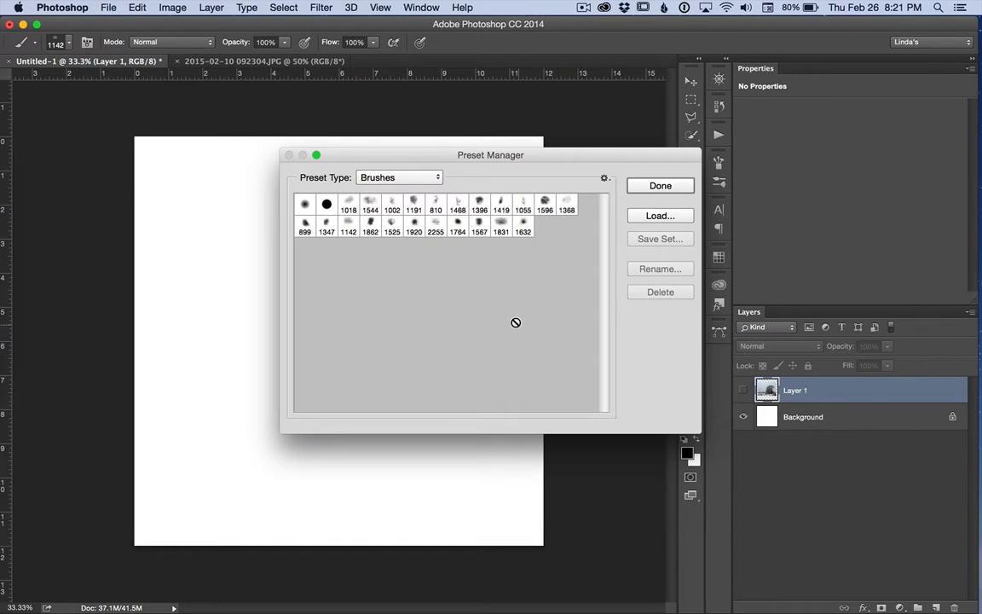
click(657, 186)
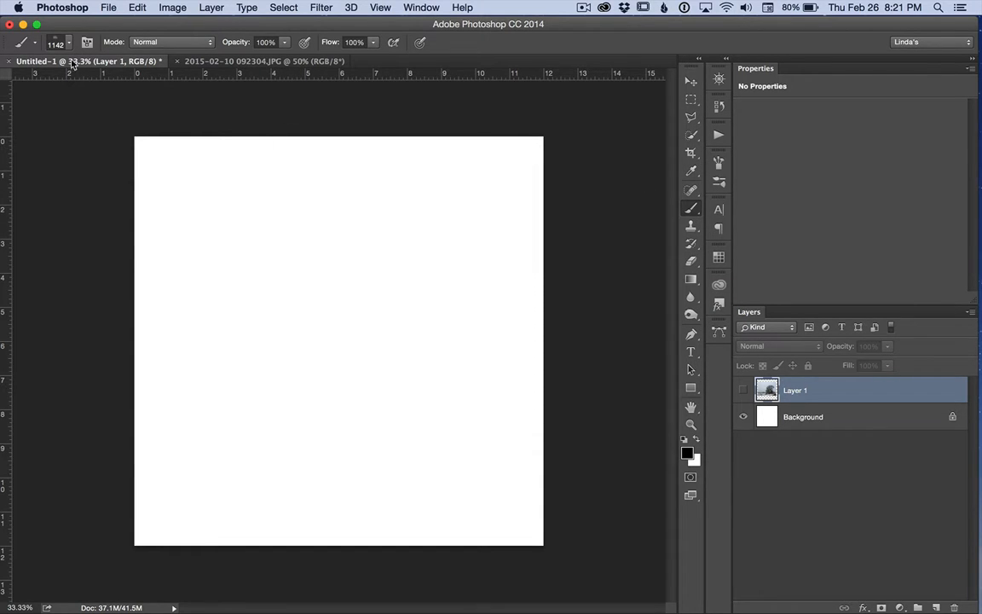
Save all the brush presets as a set named "_Blending Brushes" in the Anna Favorites folder
click(68, 42)
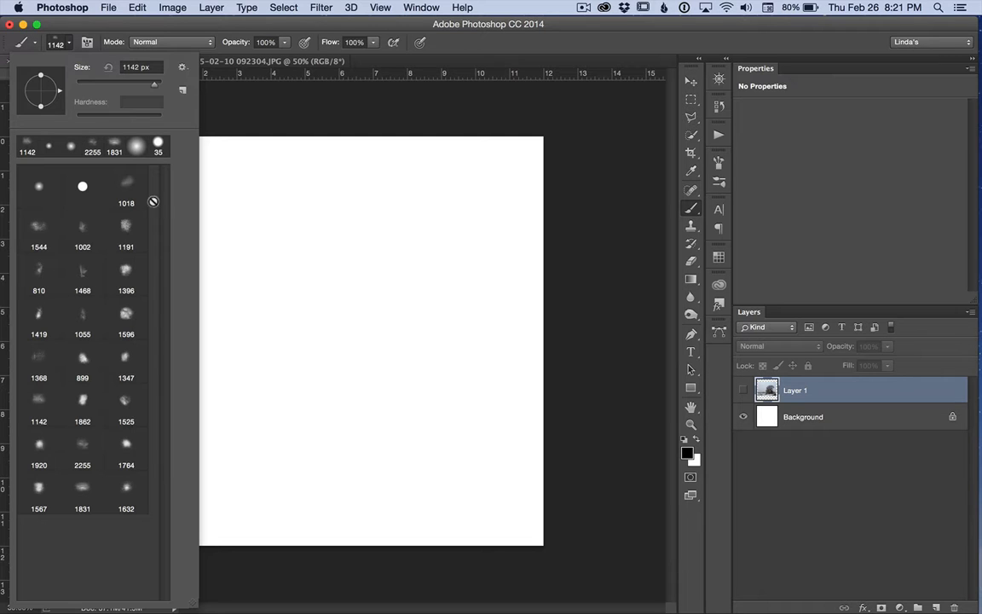
click(182, 68)
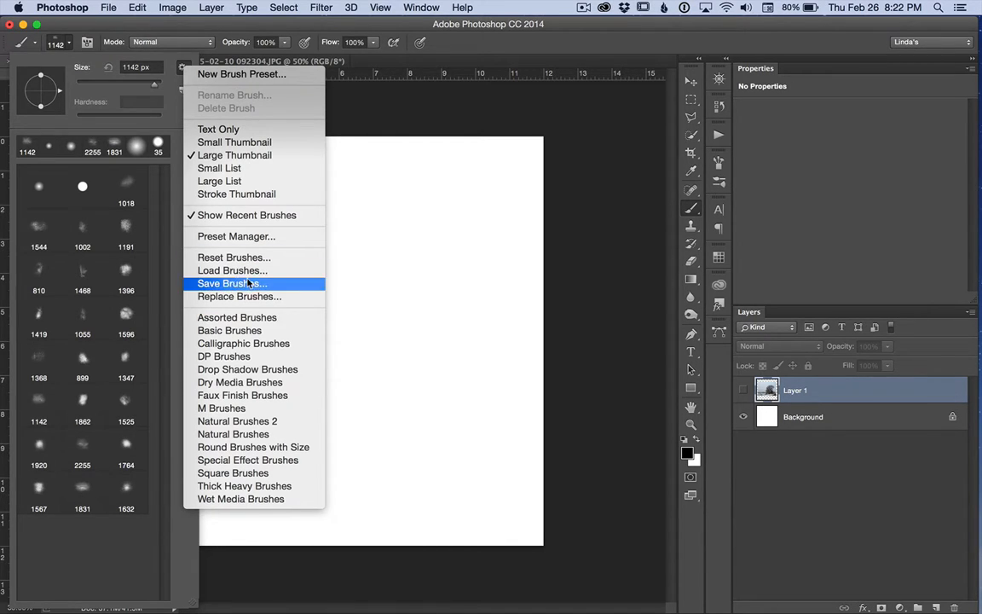
click(274, 236)
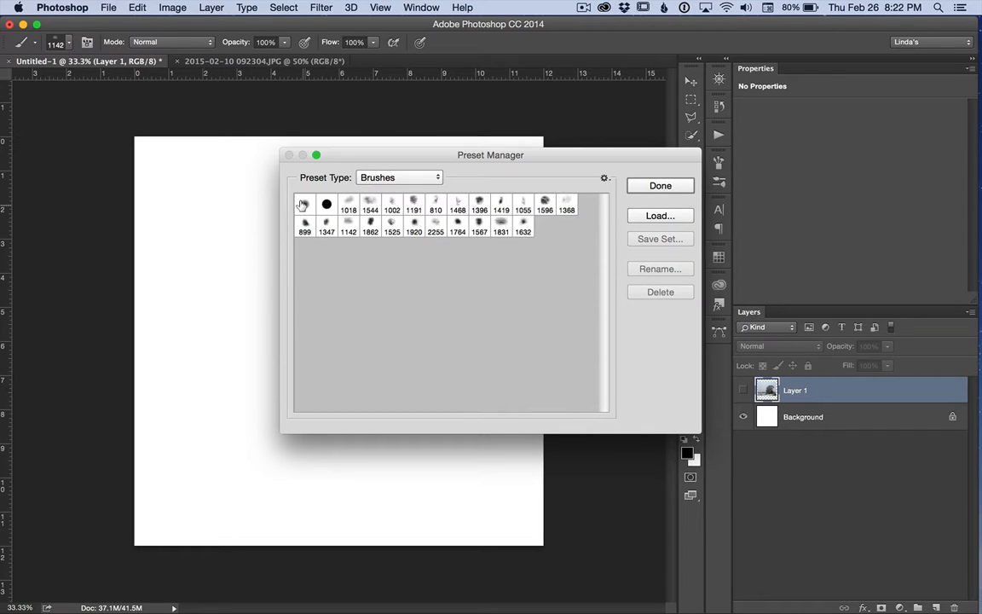
click(303, 204)
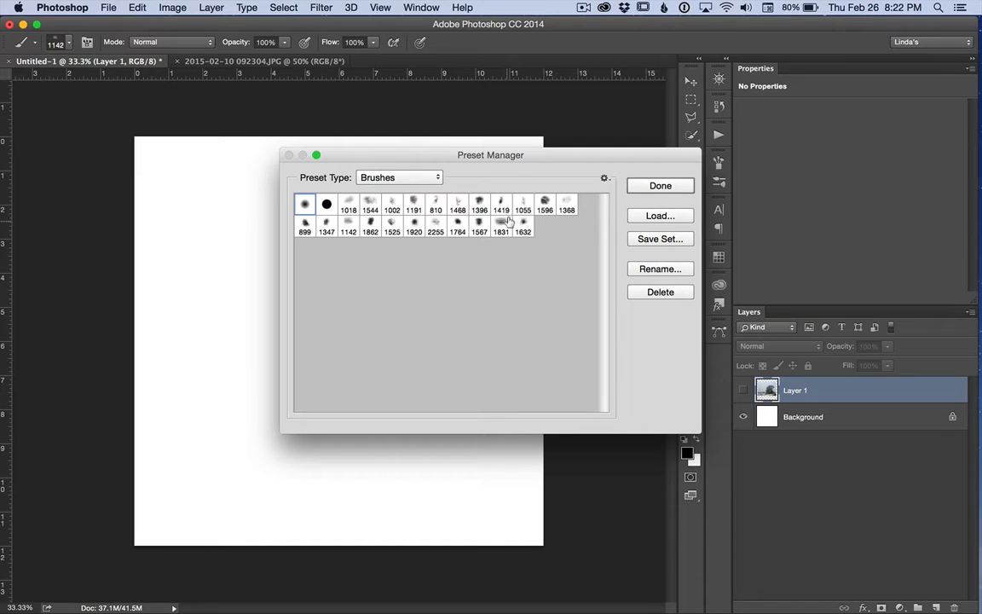
shift+click(523, 226)
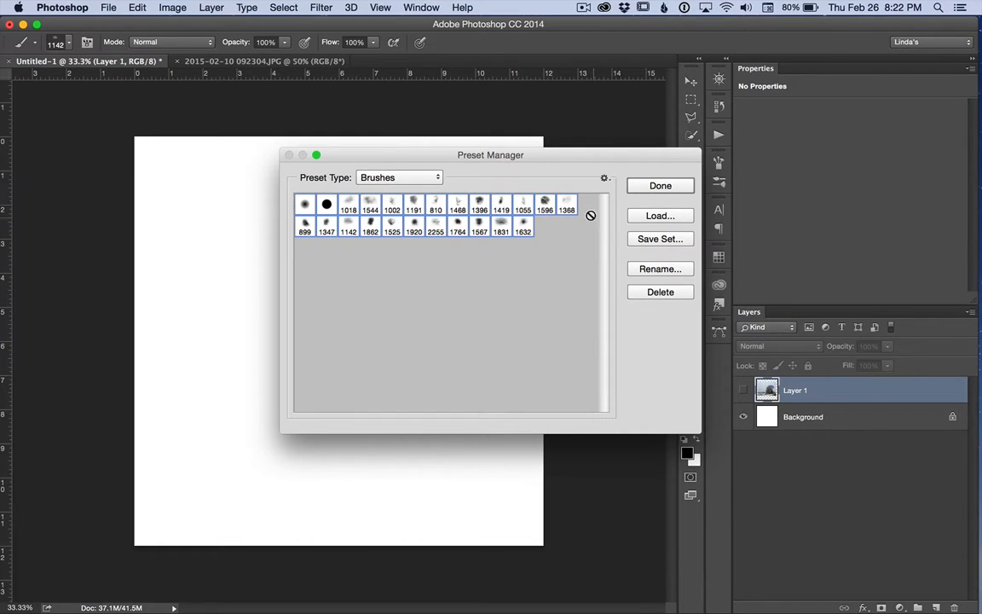
click(653, 241)
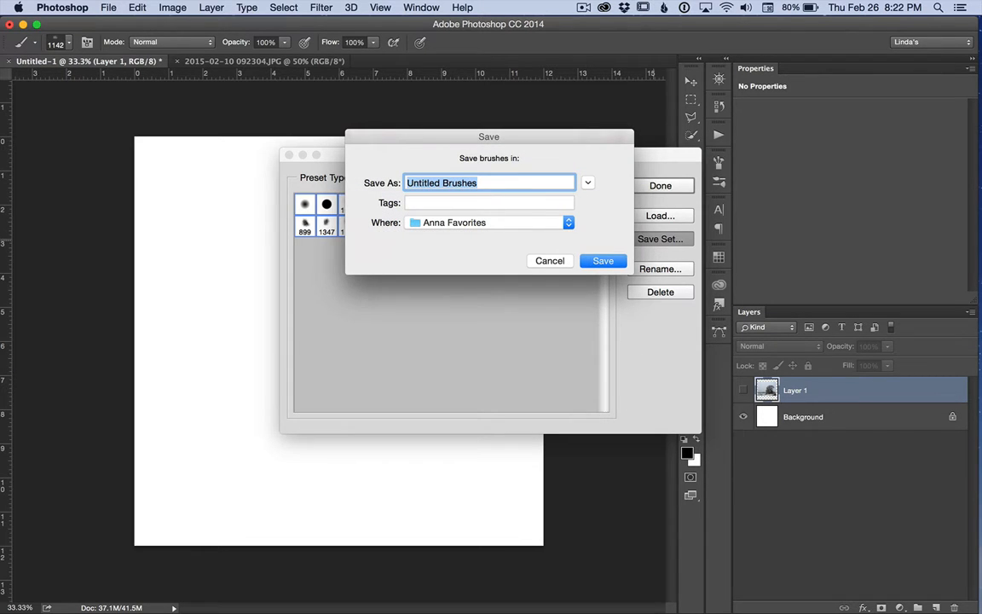
text(Blending Brushes)
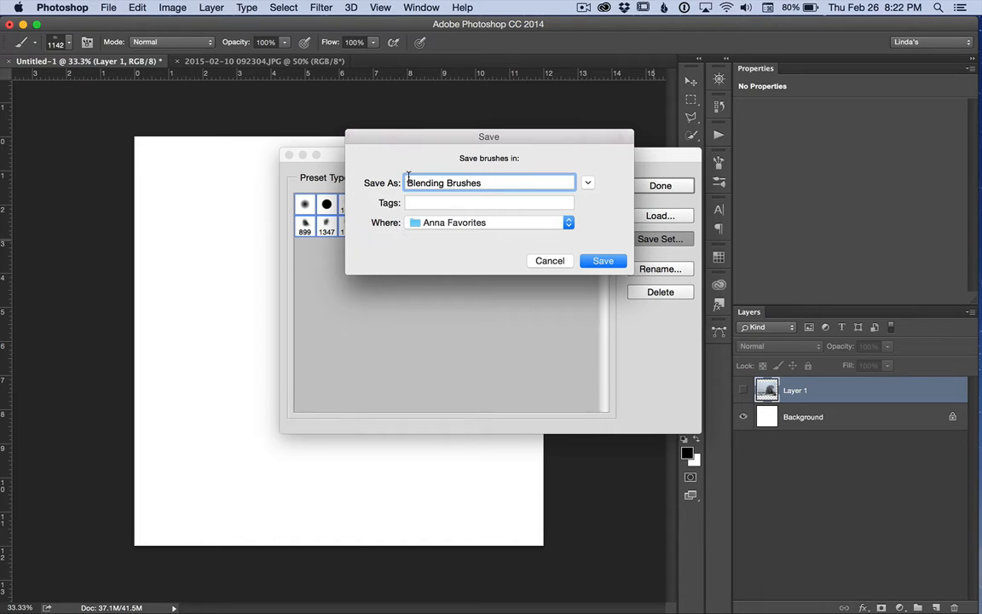
drag(406, 184, 405, 197)
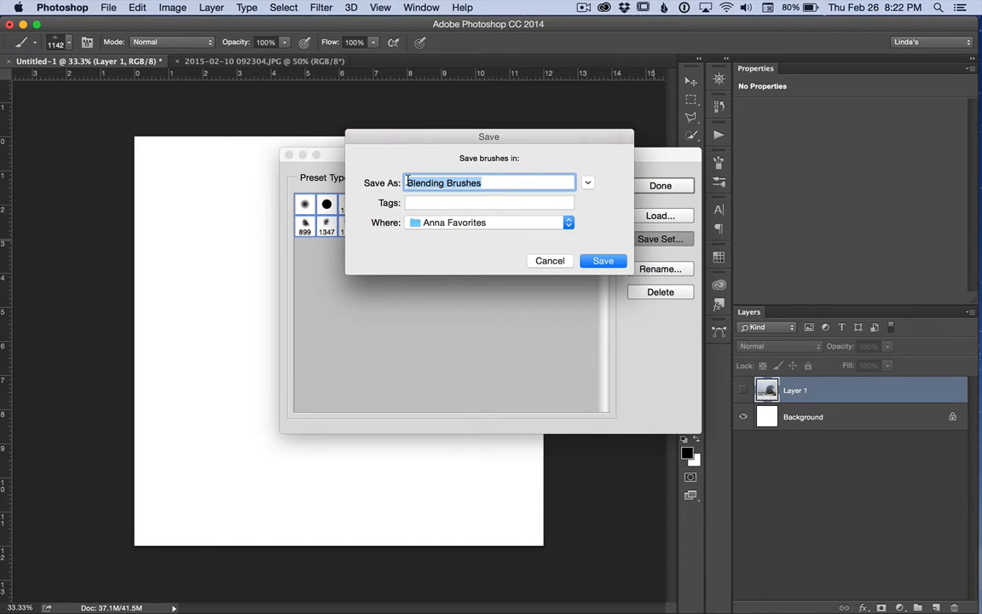
click(406, 180)
text(_)
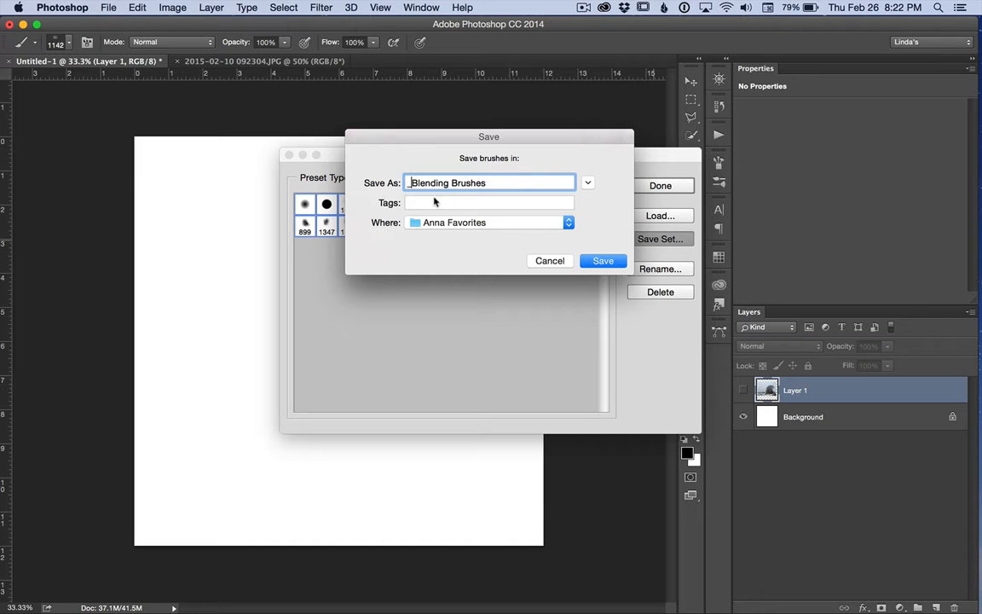
click(599, 263)
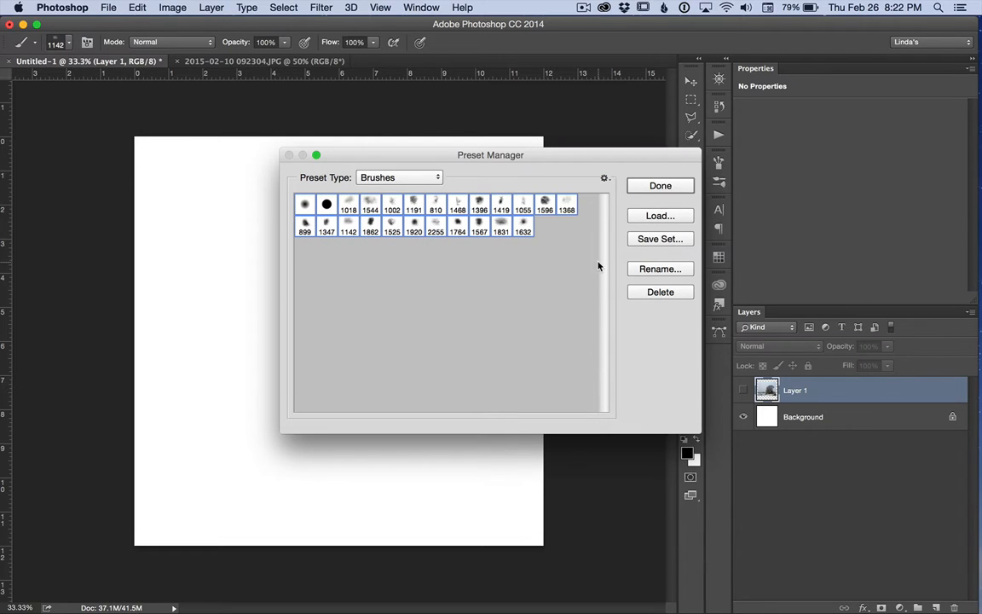
click(656, 184)
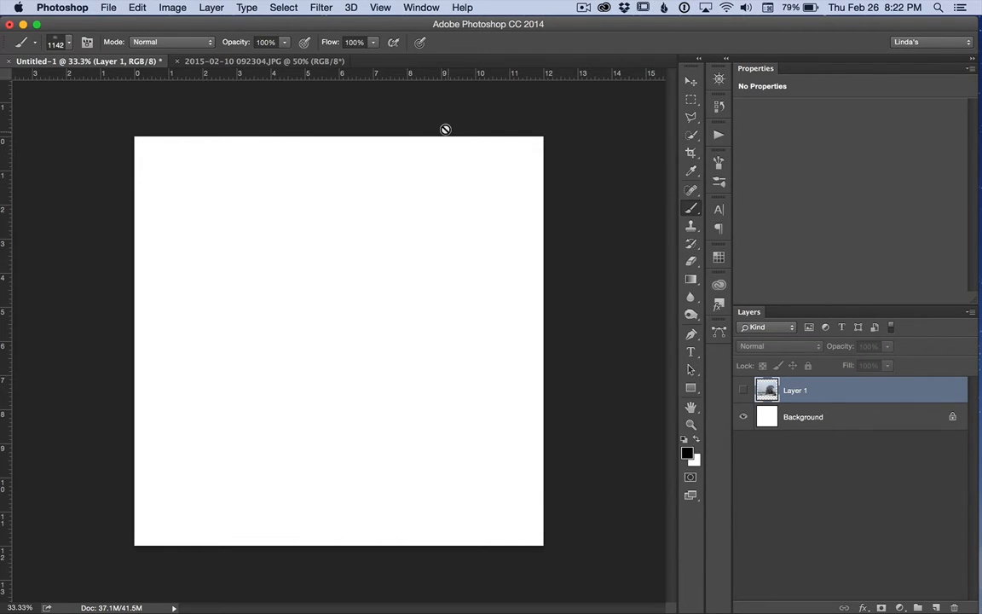
Show Layer 1 and reveal only its tree by painting white on a new black layer mask with the 1142 px brush
click(70, 44)
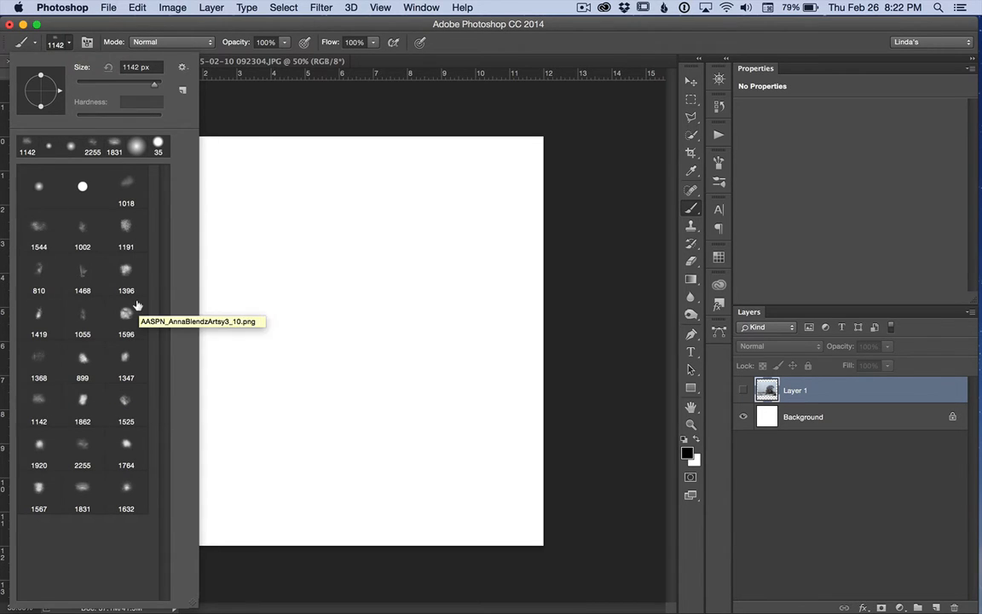
click(742, 390)
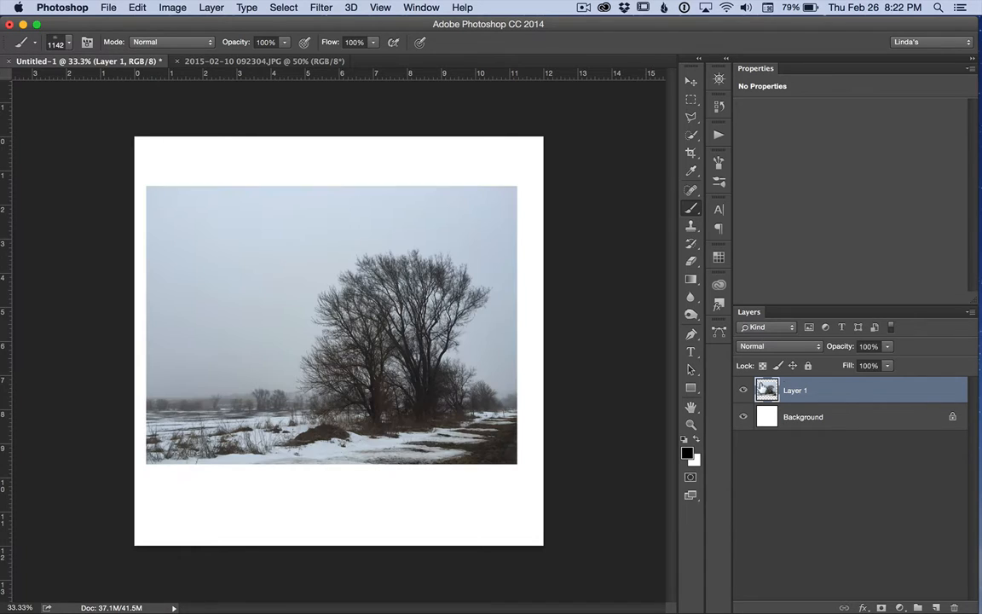
alt+click(880, 607)
mouse_move(392, 358)
mouse_down()
mouse_move(398, 329)
mouse_move(383, 329)
mouse_move(375, 357)
mouse_move(403, 296)
mouse_move(379, 275)
mouse_move(419, 306)
mouse_move(433, 297)
mouse_move(442, 322)
mouse_move(431, 339)
mouse_move(369, 320)
mouse_up()
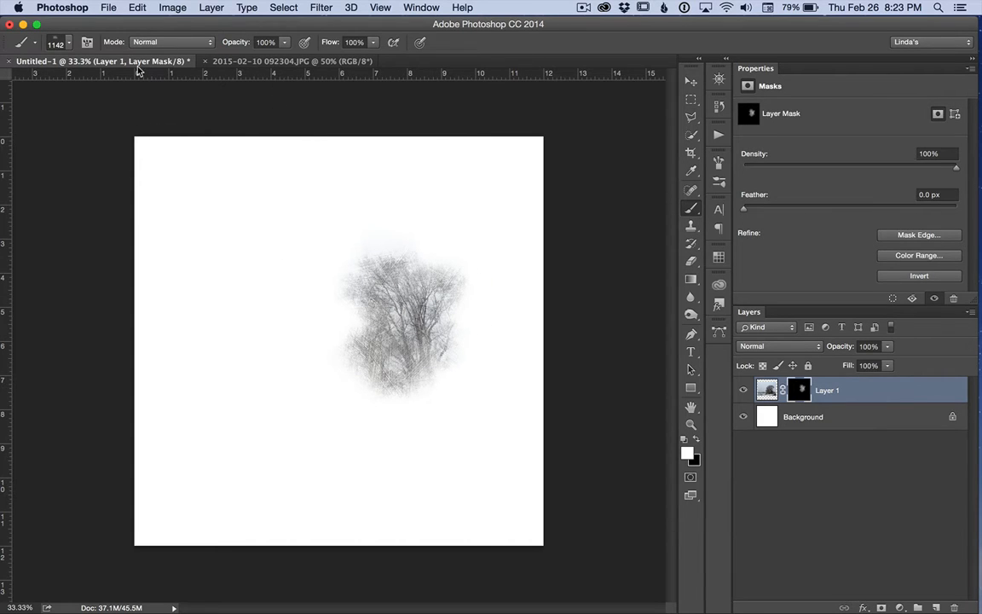
Reset the brushes to the default set, replacing the current brushes without saving them
click(70, 43)
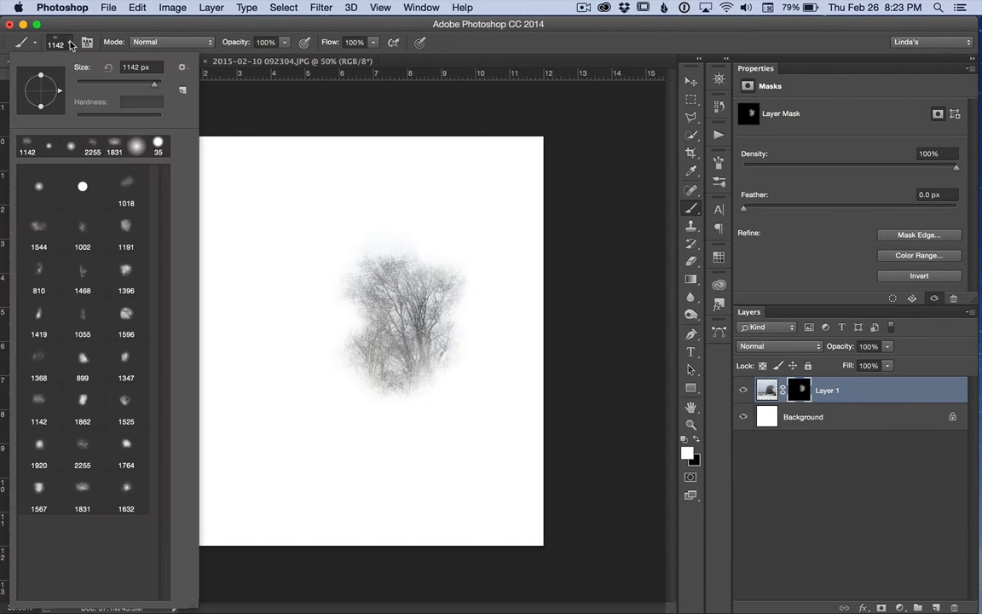
click(182, 66)
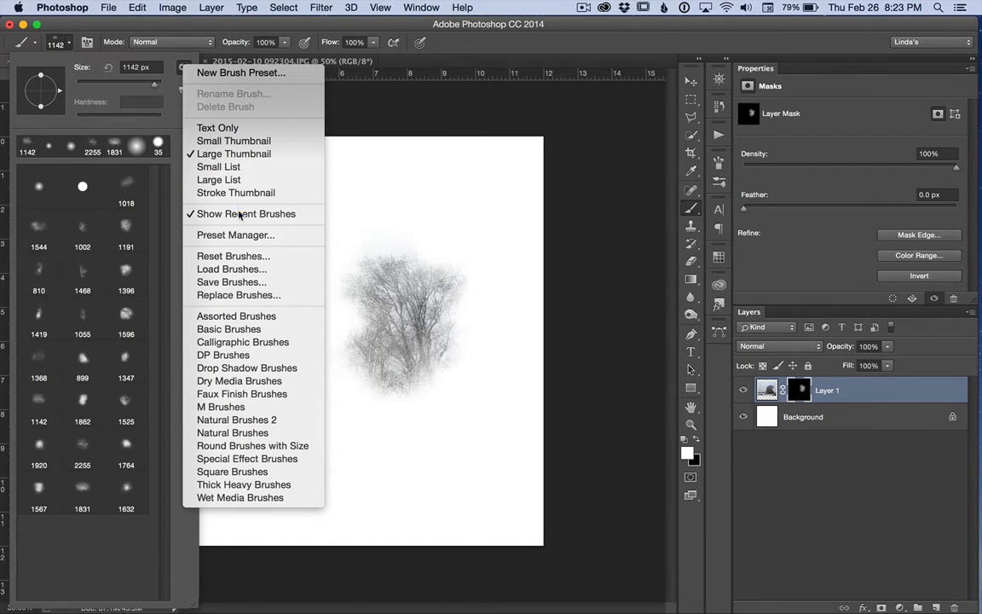
click(240, 257)
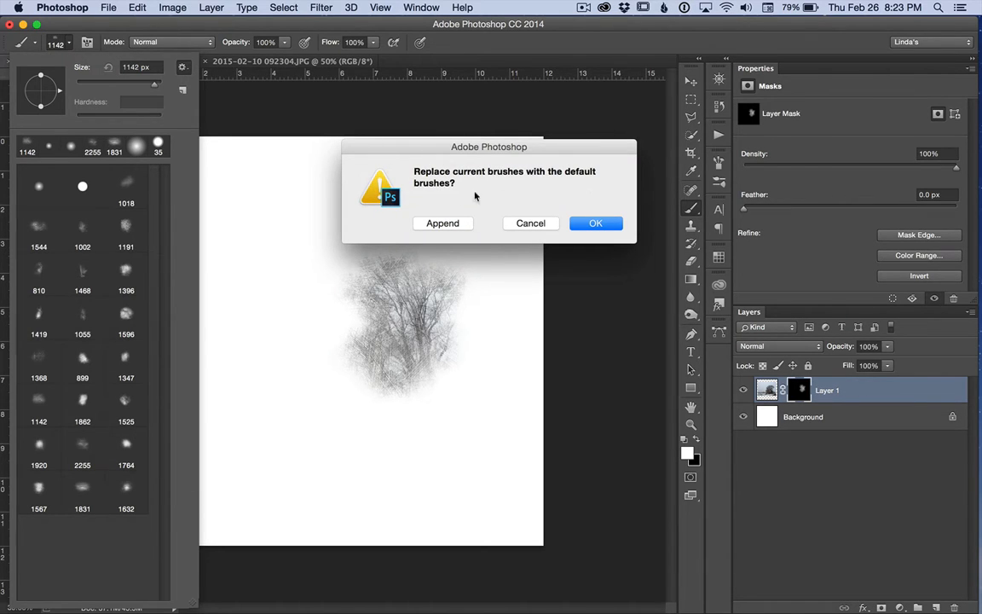
click(593, 224)
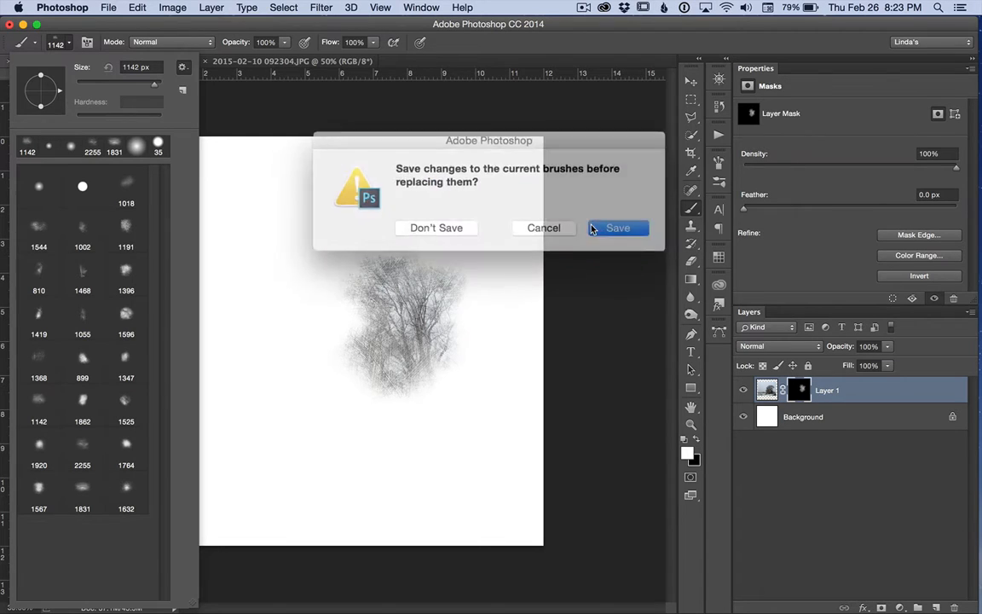
click(443, 224)
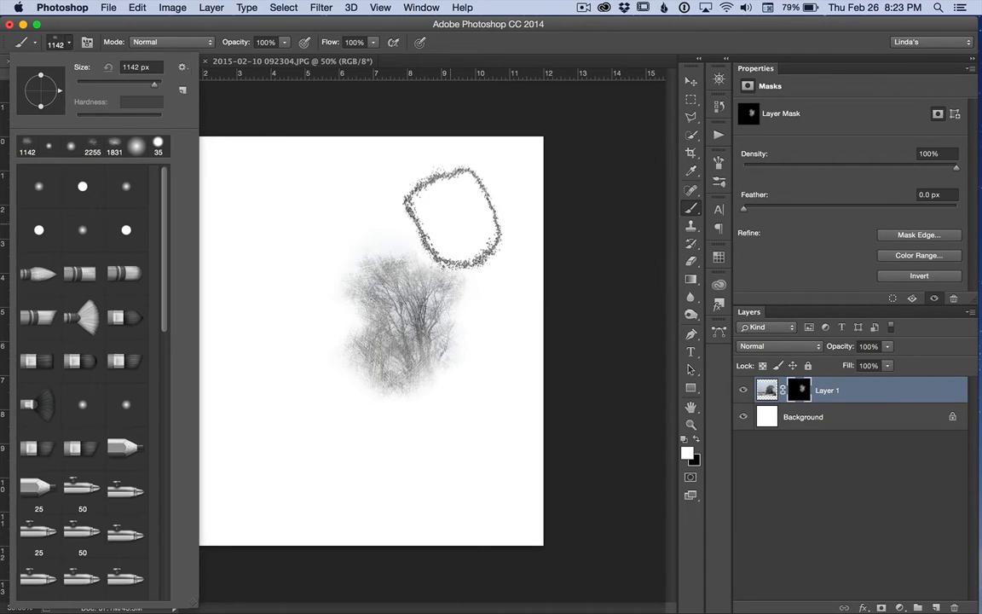
Replace the default brushes with the saved set _Blending Brushes.abr from the Anna Favorites folder
mouse_move(160, 281)
mouse_down()
mouse_move(160, 579)
mouse_move(182, 250)
mouse_up()
click(182, 66)
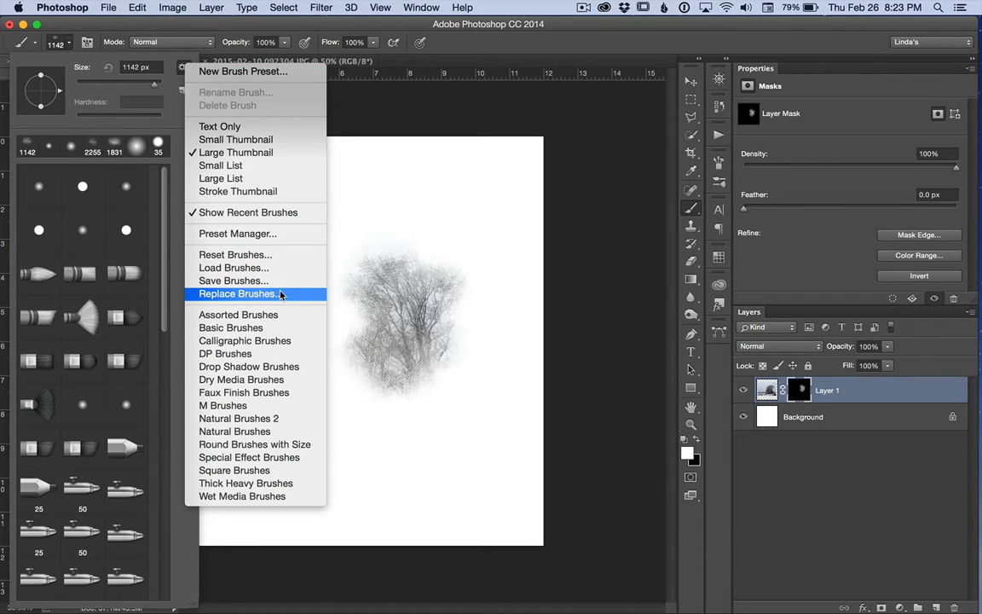
click(237, 293)
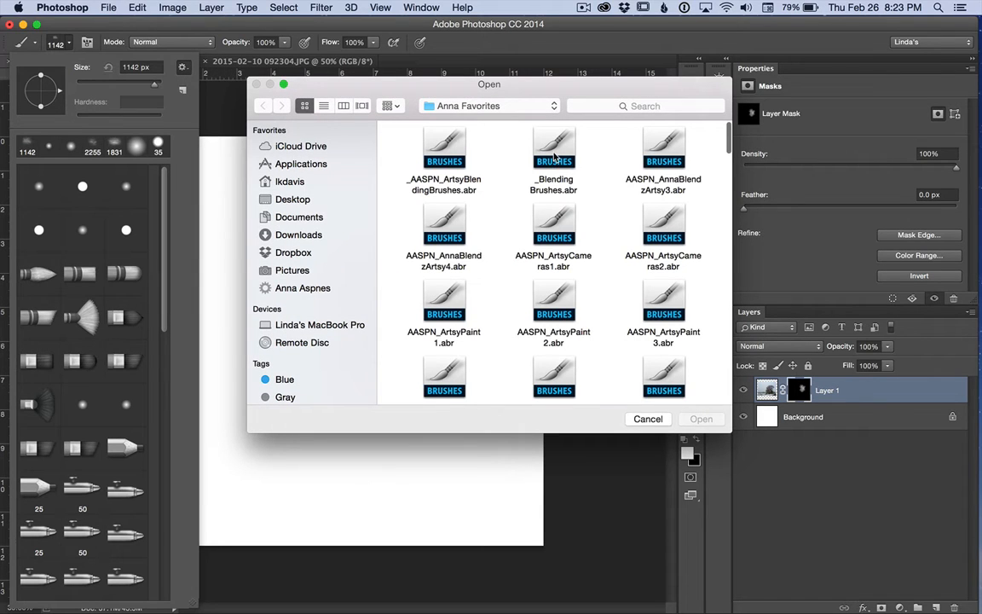
click(554, 154)
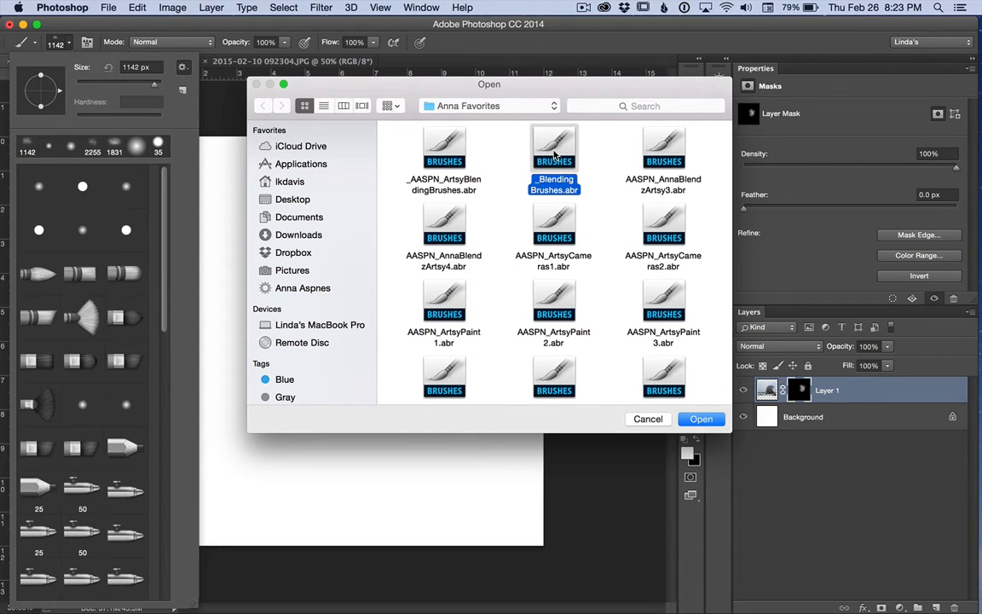
click(701, 419)
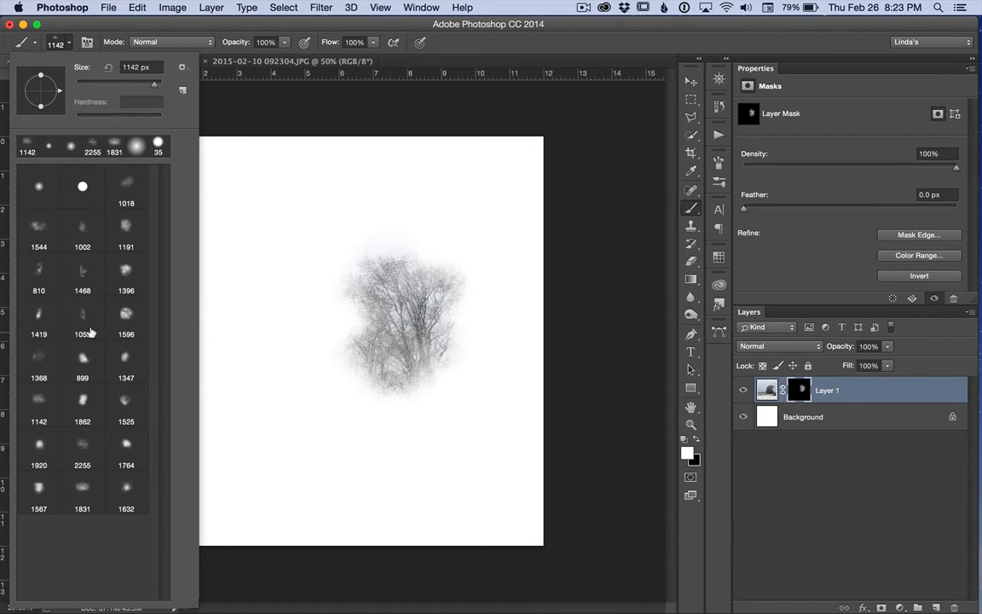